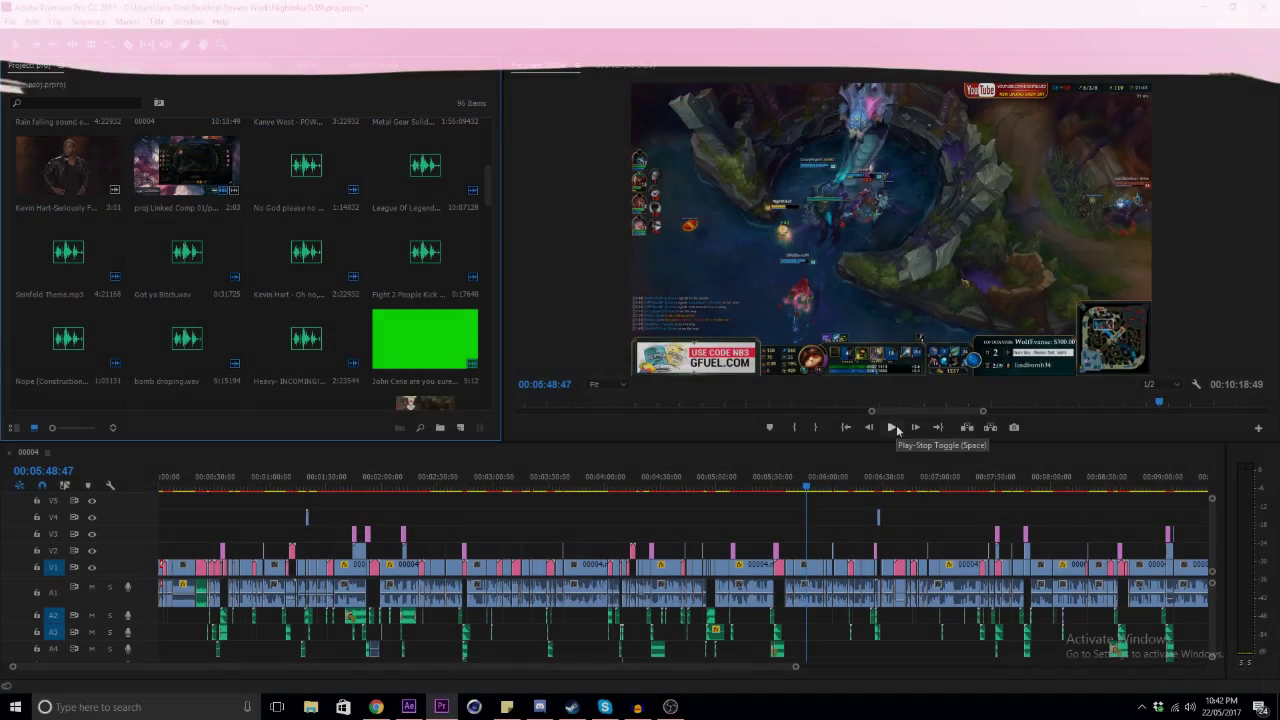
Play the edited sequence, then stop playback
left_click(893, 427)
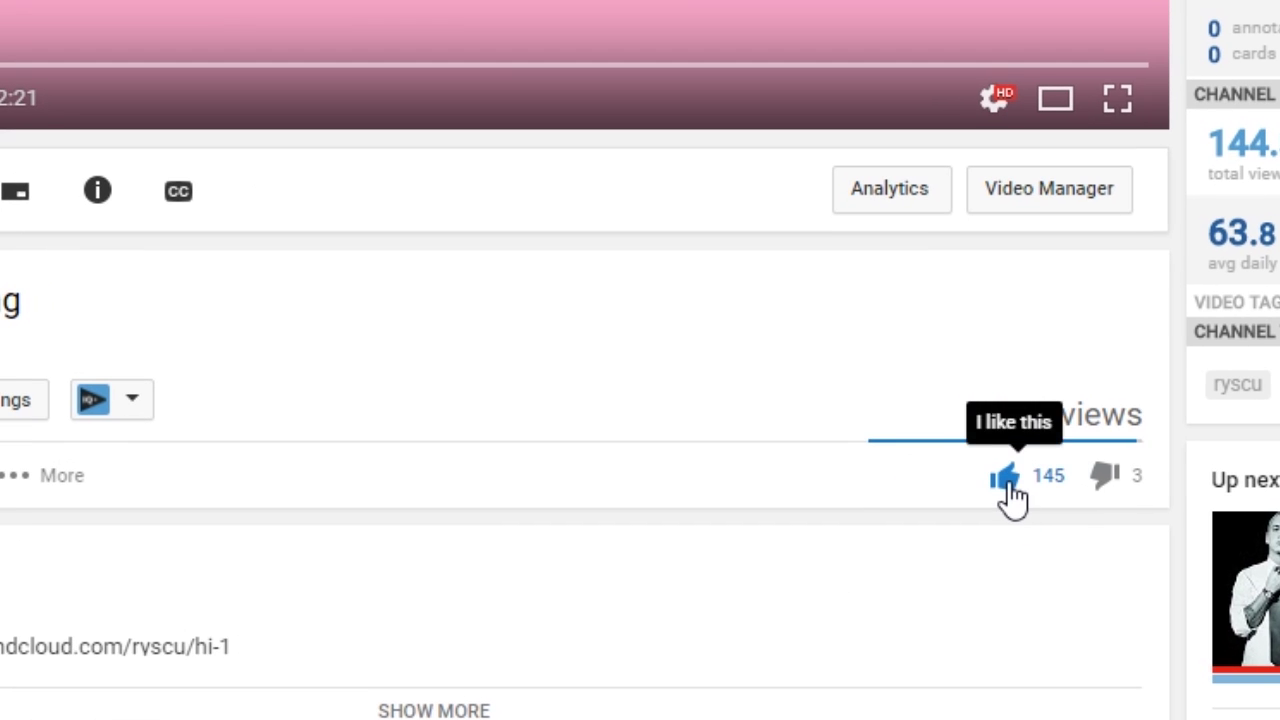
left_click(1004, 480)
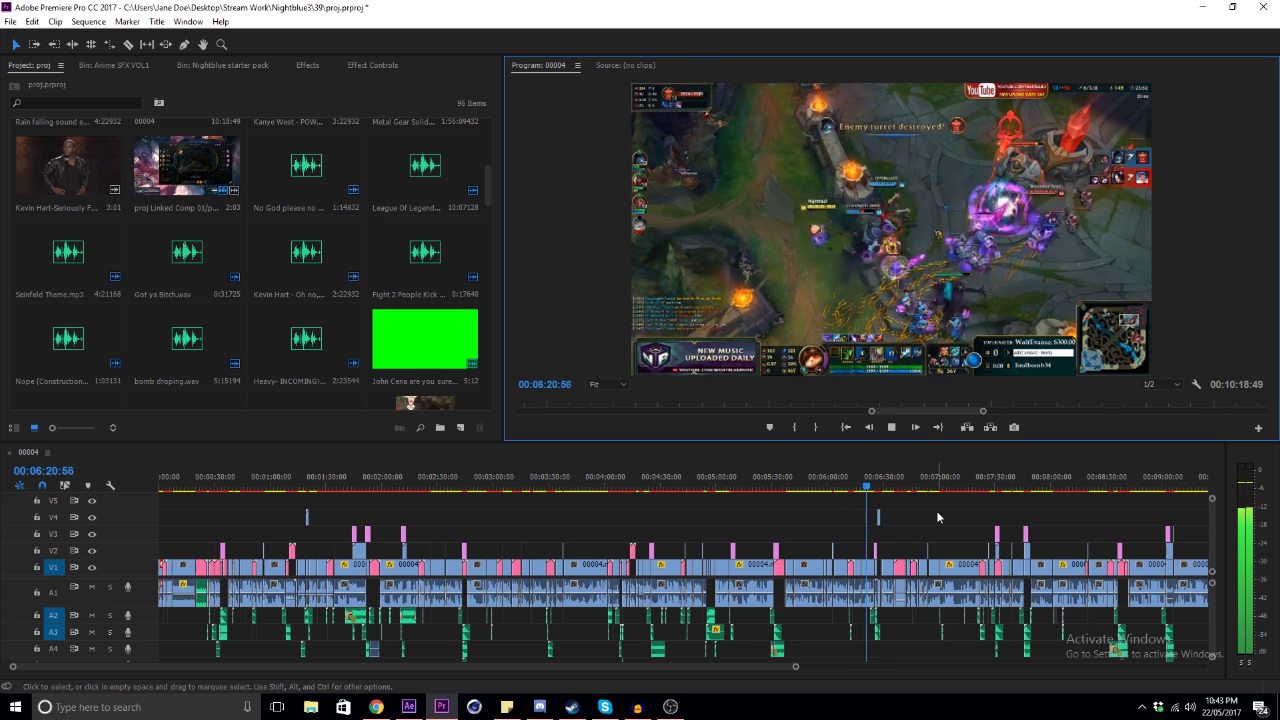
key("space")
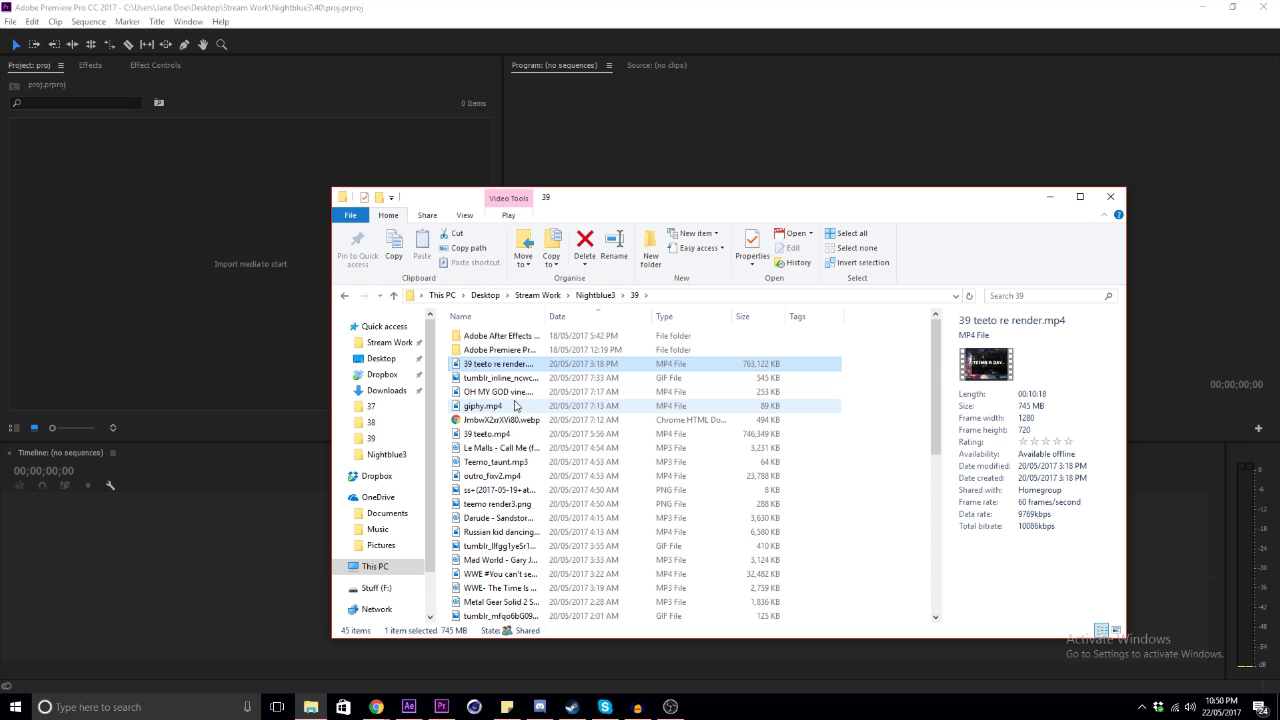
Import 00004.mp4 from File Explorer into the new project's Project panel
scroll(516, 405, "down", 8)
left_click(506, 616)
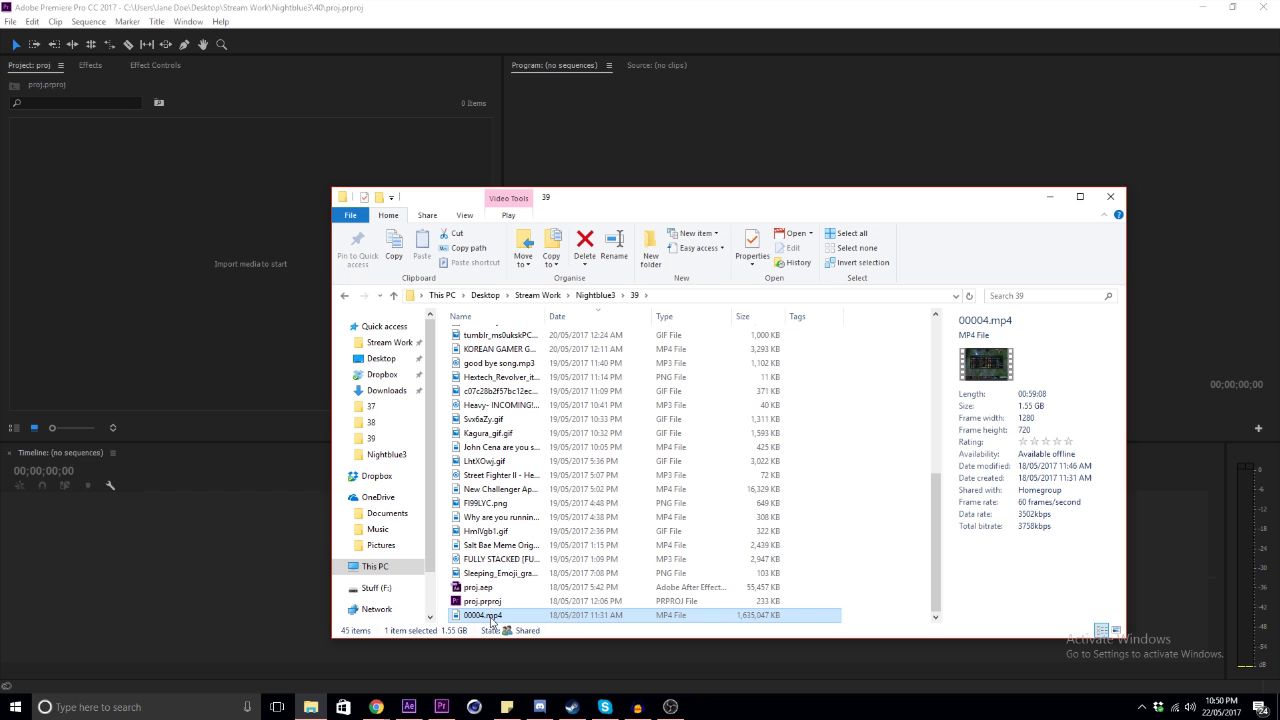
left_click_drag(491, 621, 157, 270)
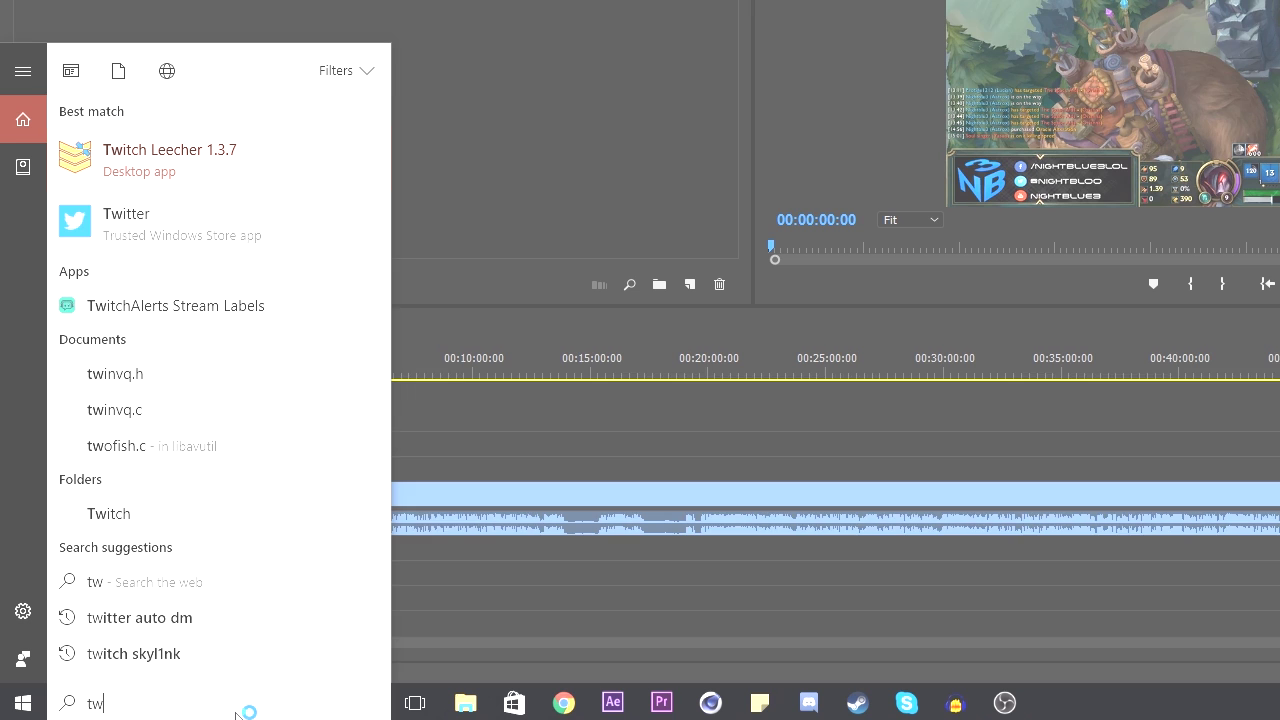
Launch Twitch Leecher from the Start search, then skim through the 00004.mp4 footage
type("itch")
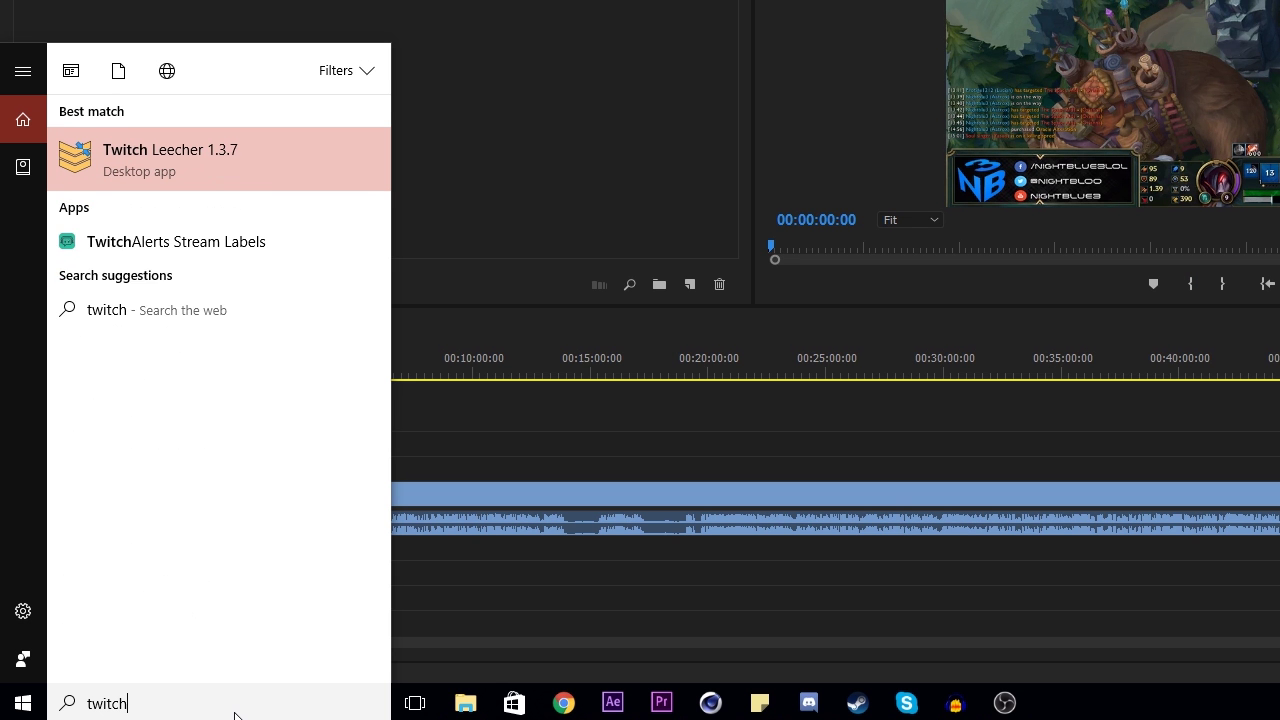
left_click(258, 178)
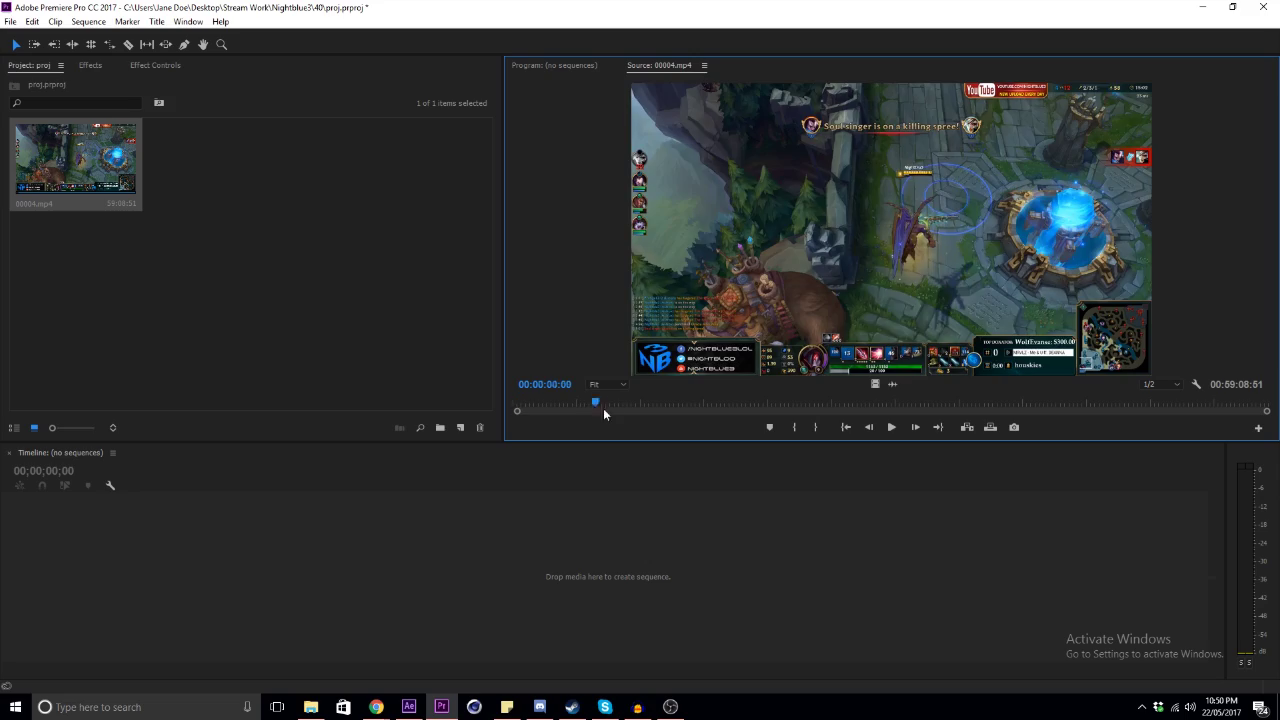
left_click_drag(603, 408, 809, 403)
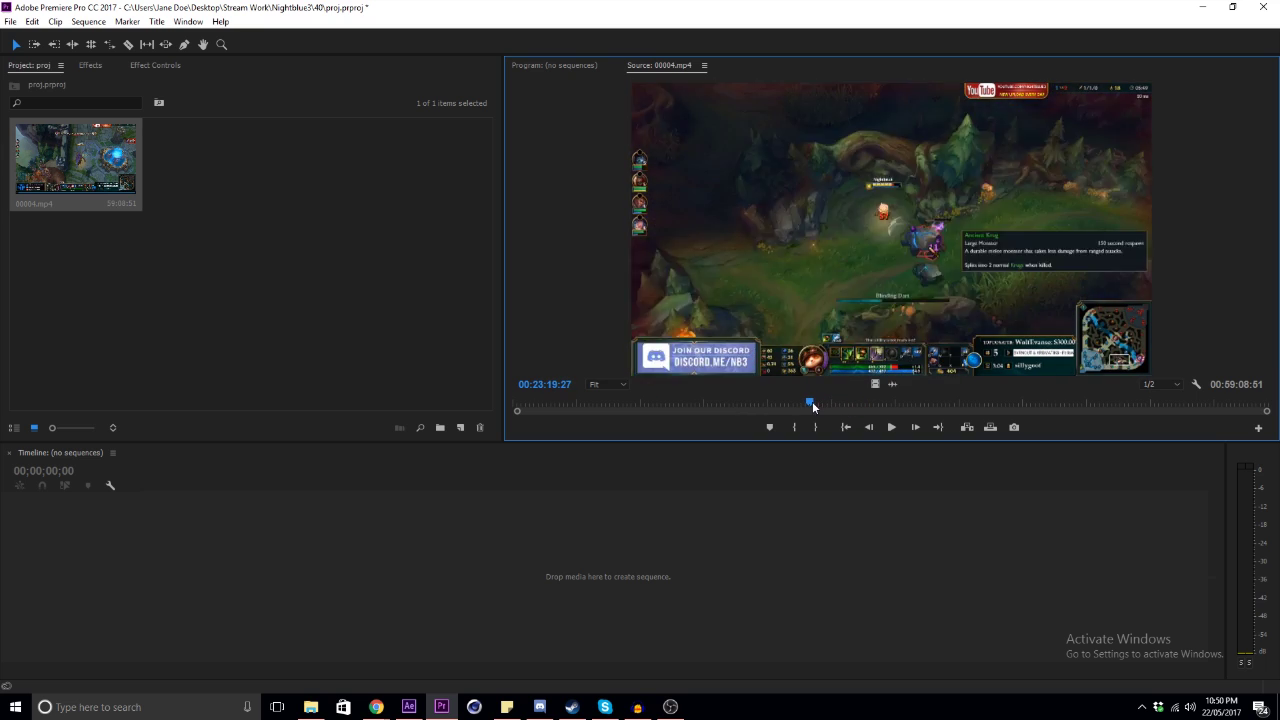
Build a 00004 sequence by dropping the 00004.mp4 clip onto the empty Timeline
left_click_drag(75, 158, 198, 548)
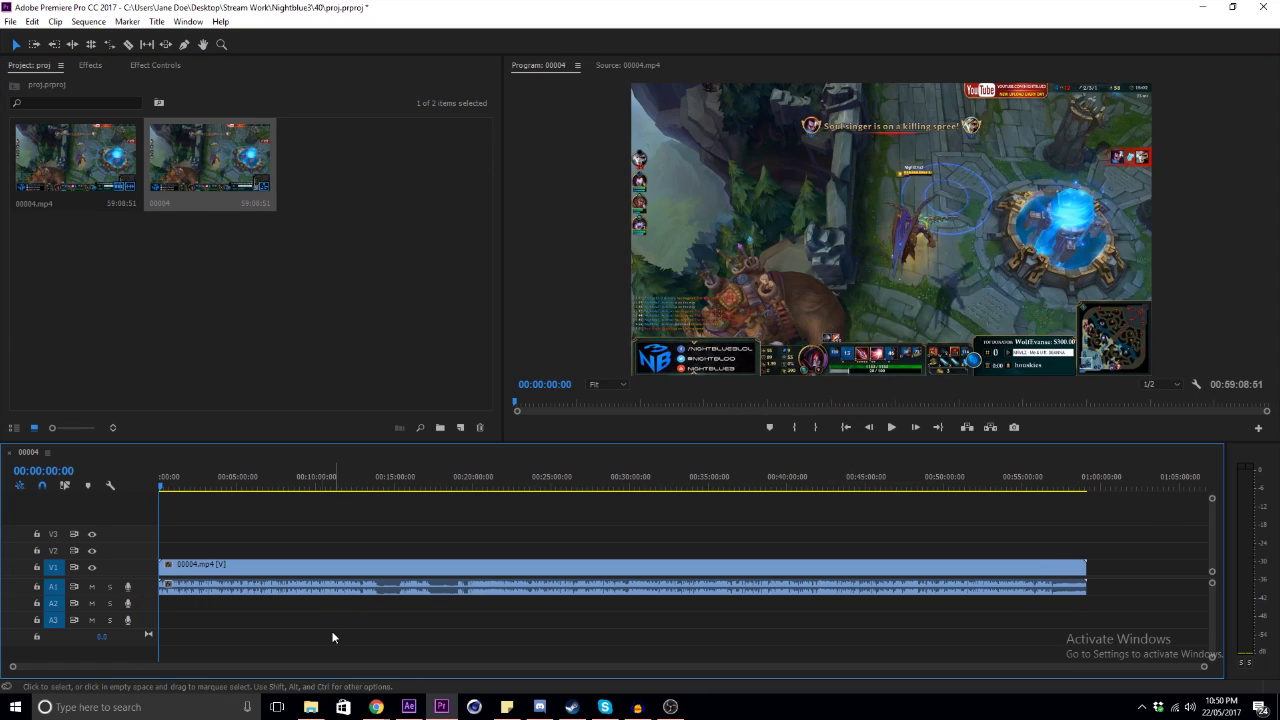
key("ctrl+alt+k")
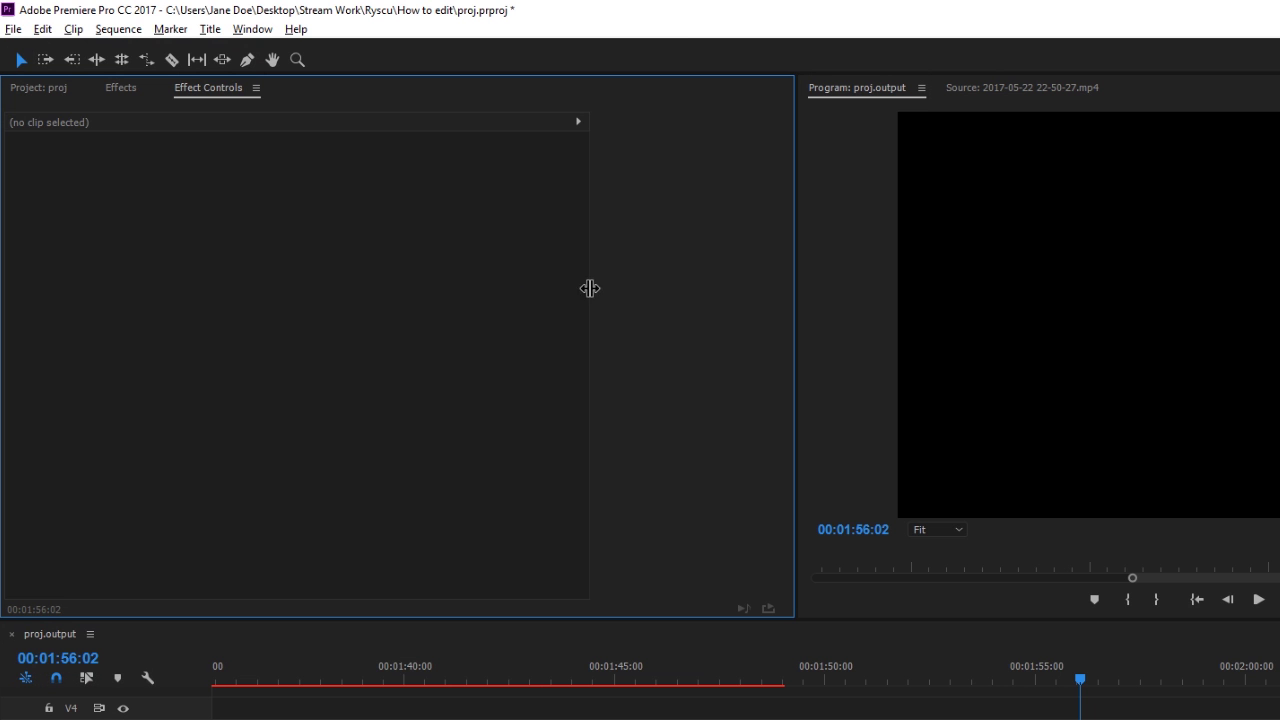
Search the Keyboard Shortcuts list for 'add ed' to find the Add Edit shortcut
left_click(41, 29)
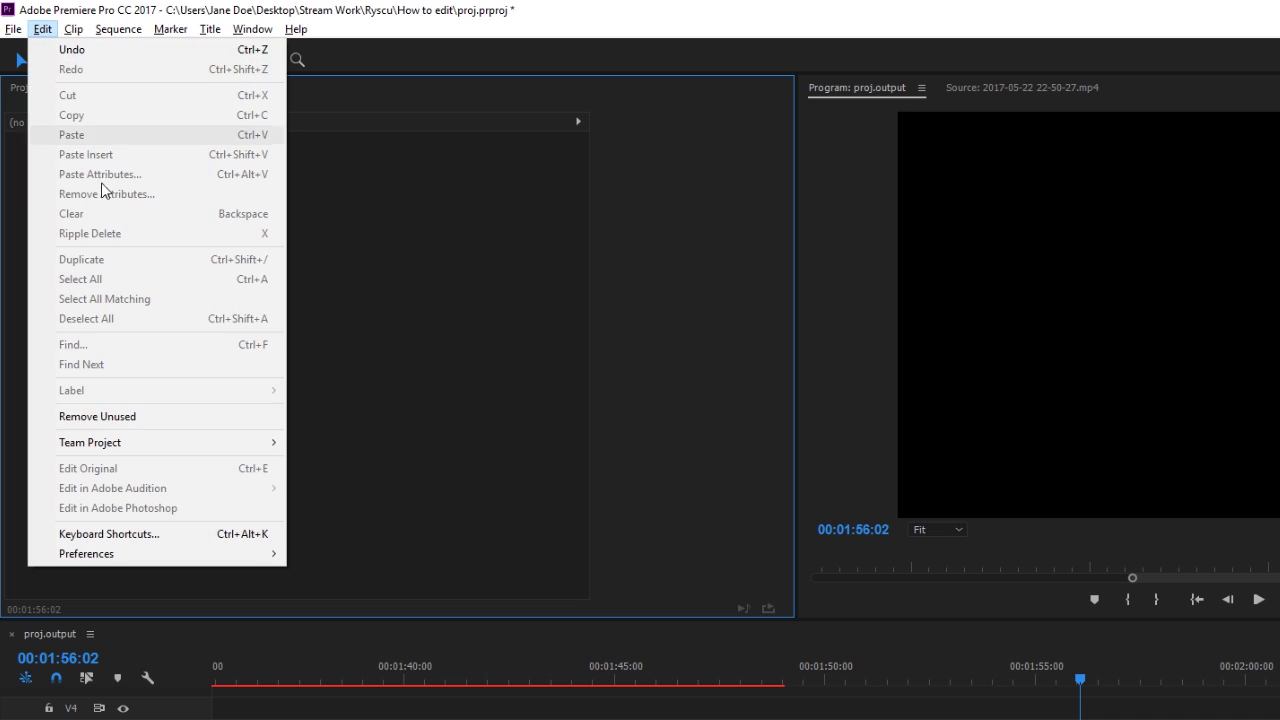
left_click(227, 530)
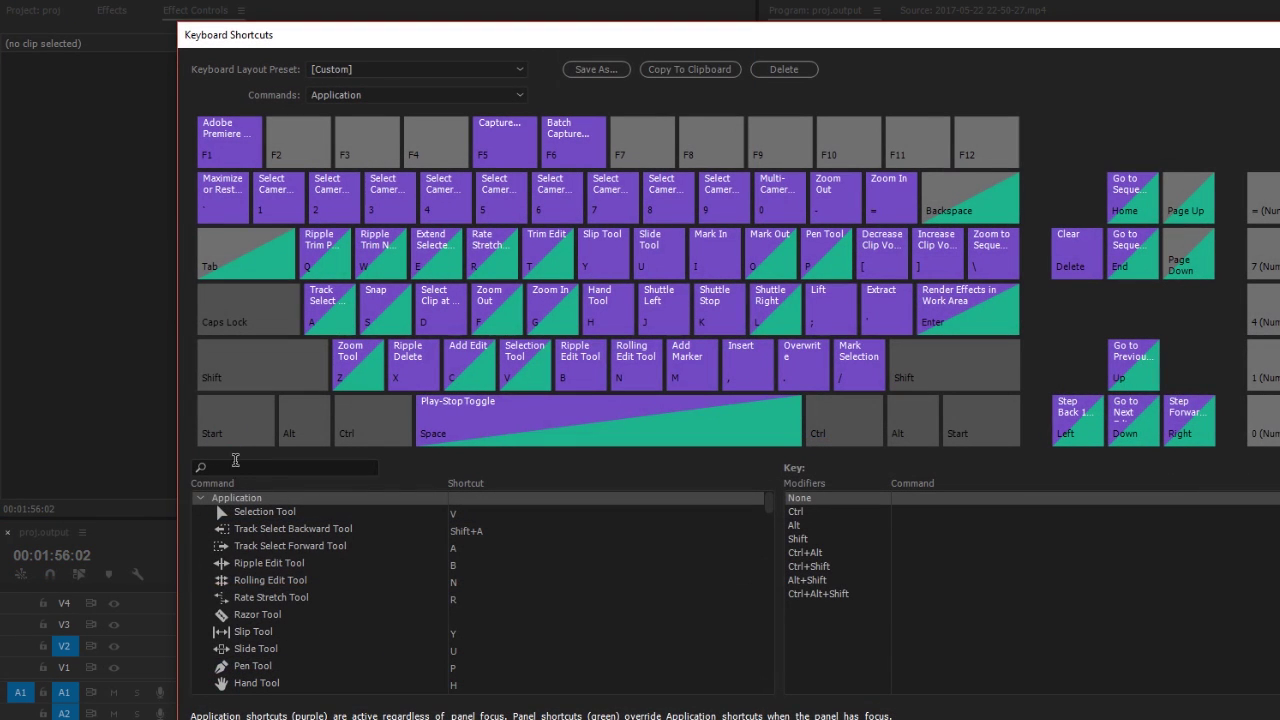
left_click(278, 465)
type("add ed")
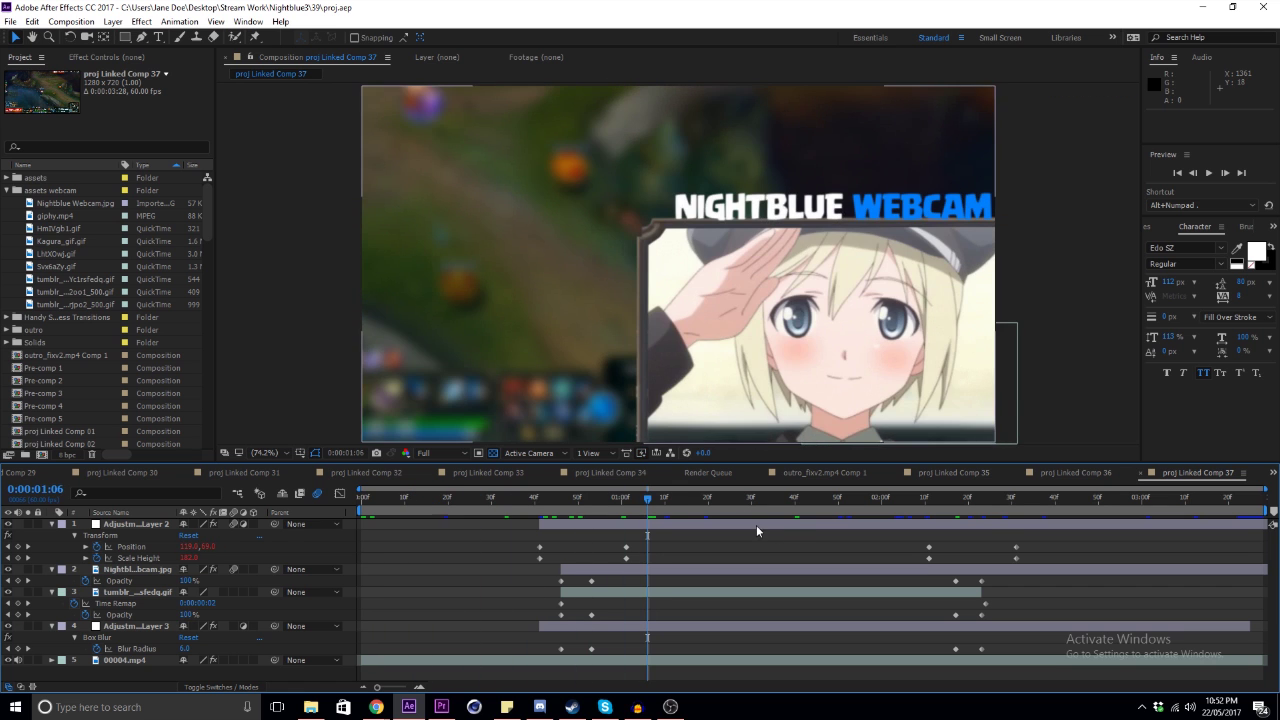
Switch between proj Linked Comp 33 and 32, then move the playhead to about 16:05:52
left_click(505, 472)
left_click(406, 476)
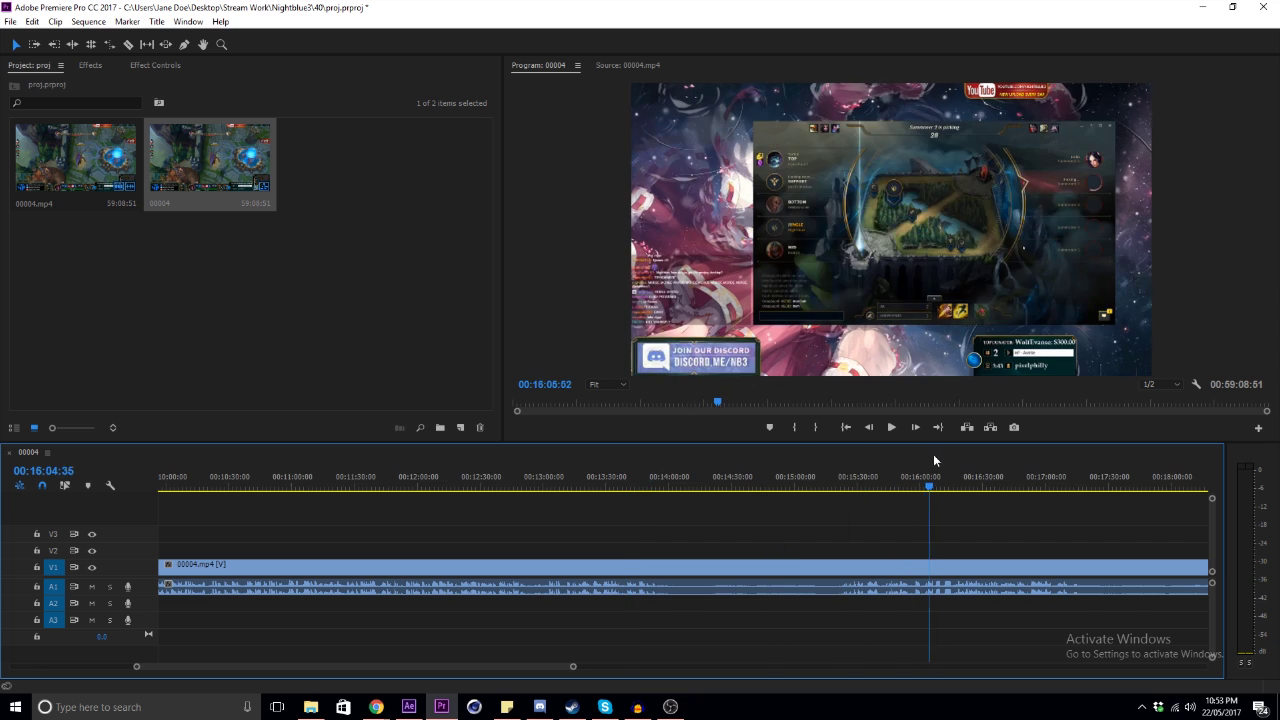
left_click(933, 459)
Cut the 00004 clip at two playhead points, the second at 17:53:32
scroll(763, 480, "down", 3)
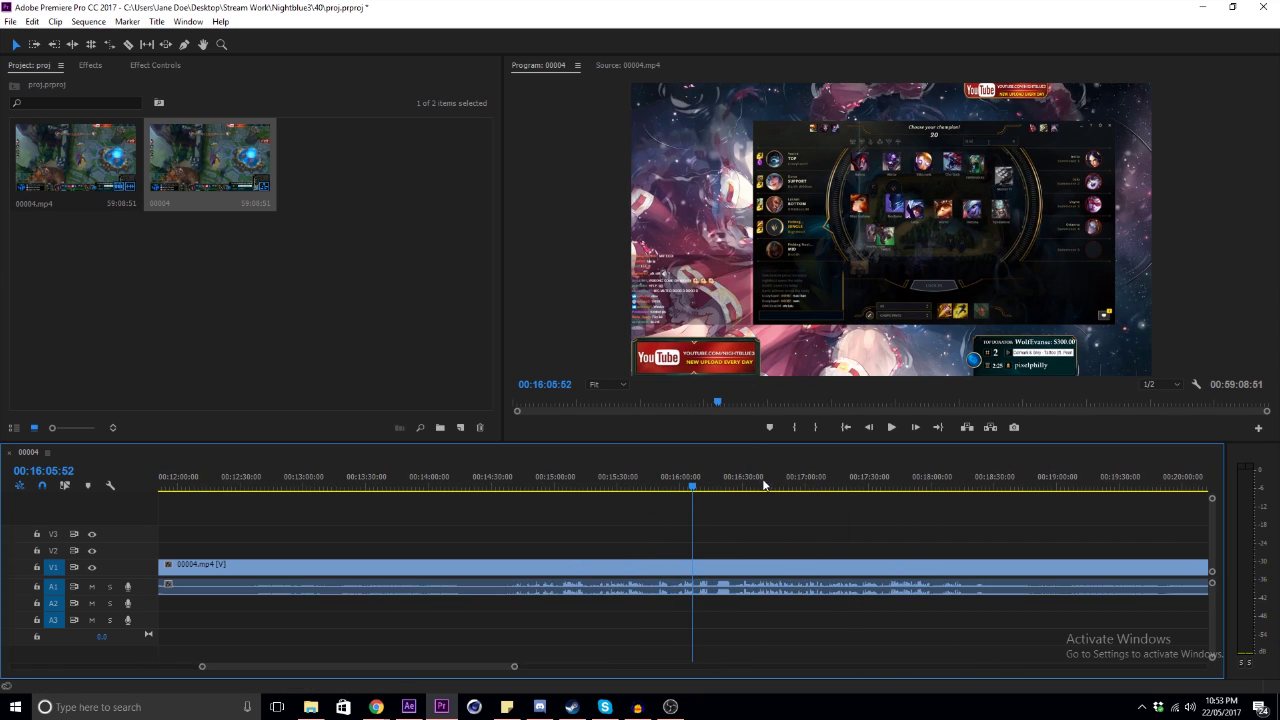
scroll(770, 480, "up", 2)
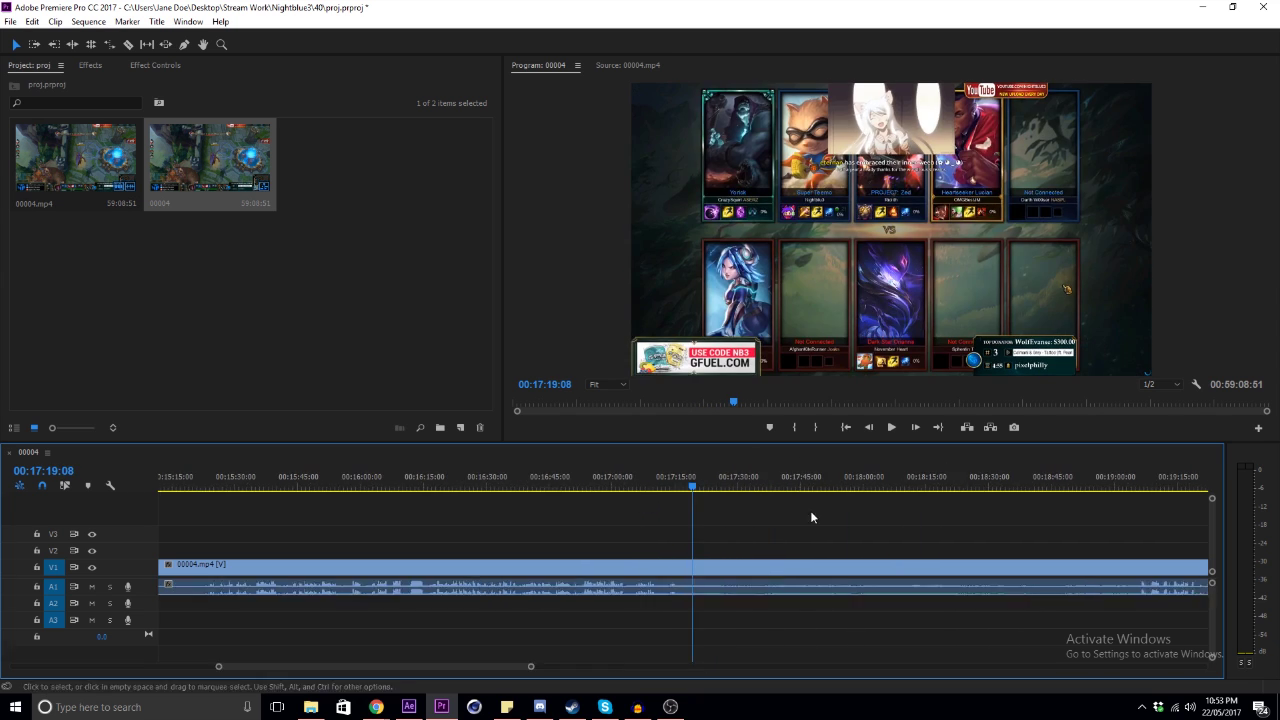
left_click_drag(748, 525, 754, 648)
key("ctrl+k")
left_click_drag(692, 486, 920, 650)
key("ctrl+k")
Replace the middle clip piece with a new After Effects composition
left_click(643, 541)
left_click_drag(646, 511, 630, 641)
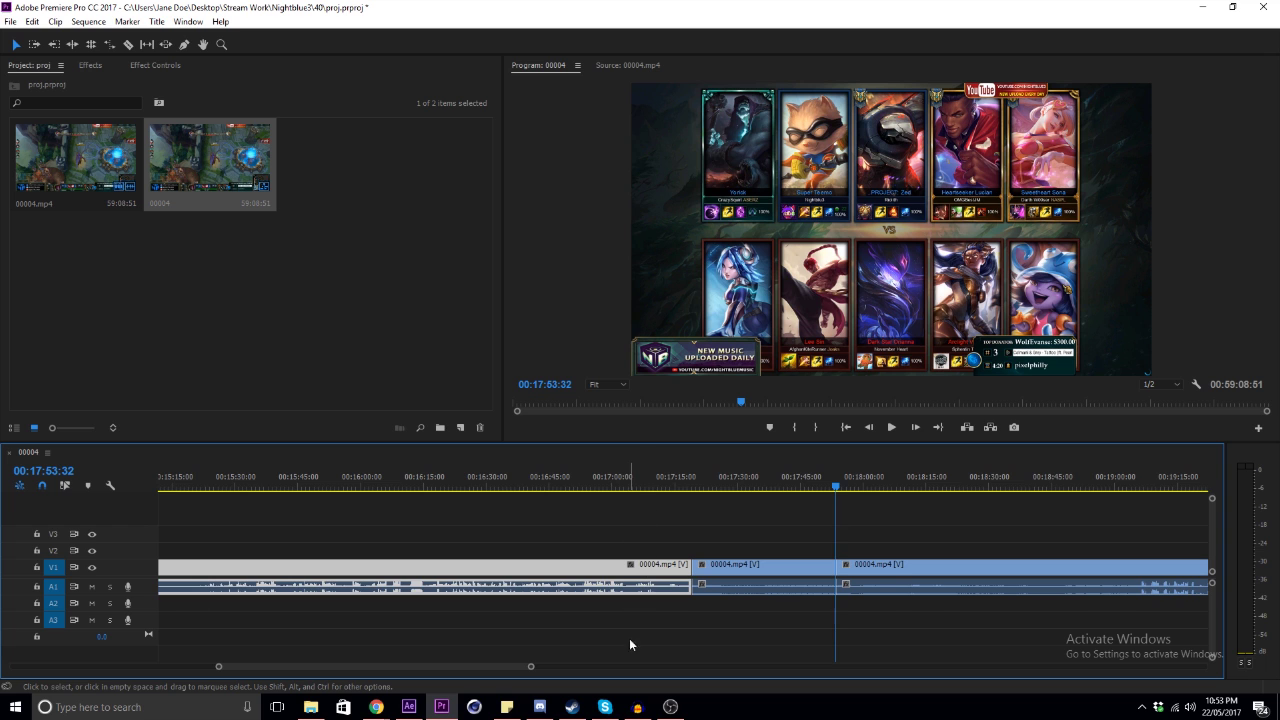
left_click_drag(776, 507, 789, 500)
left_click_drag(747, 537, 751, 620)
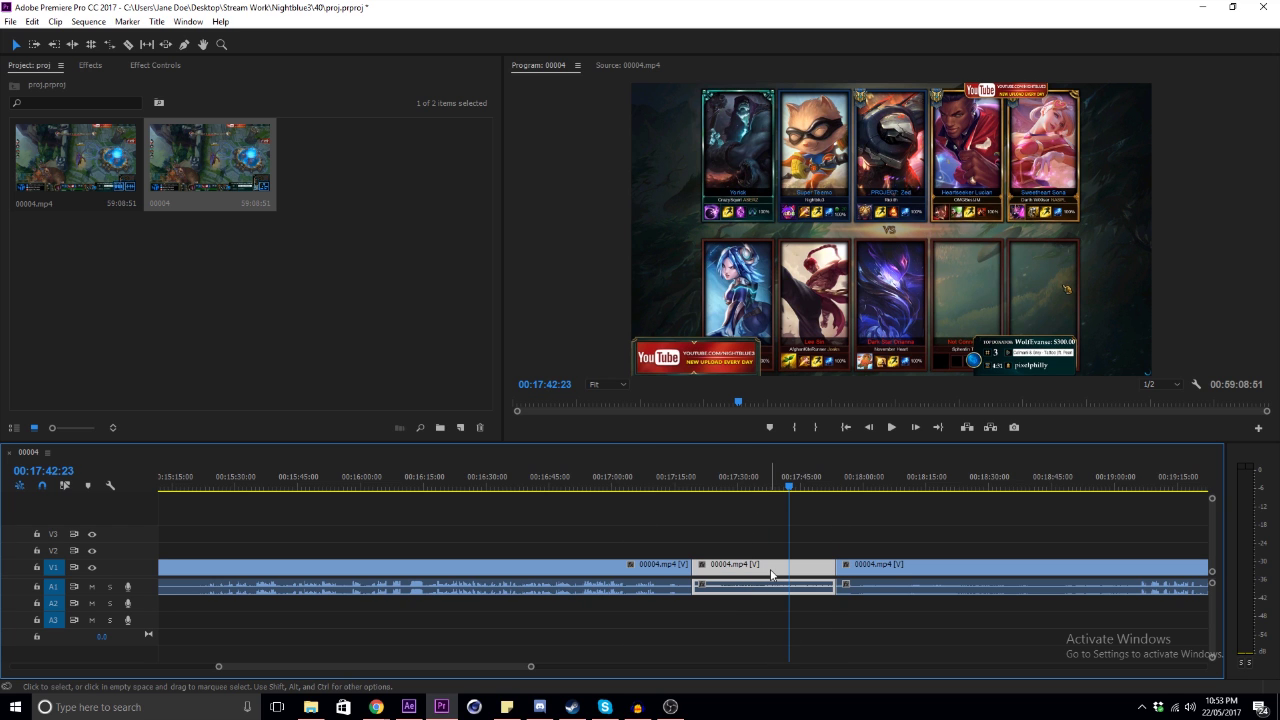
right_click(771, 575)
left_click(851, 178)
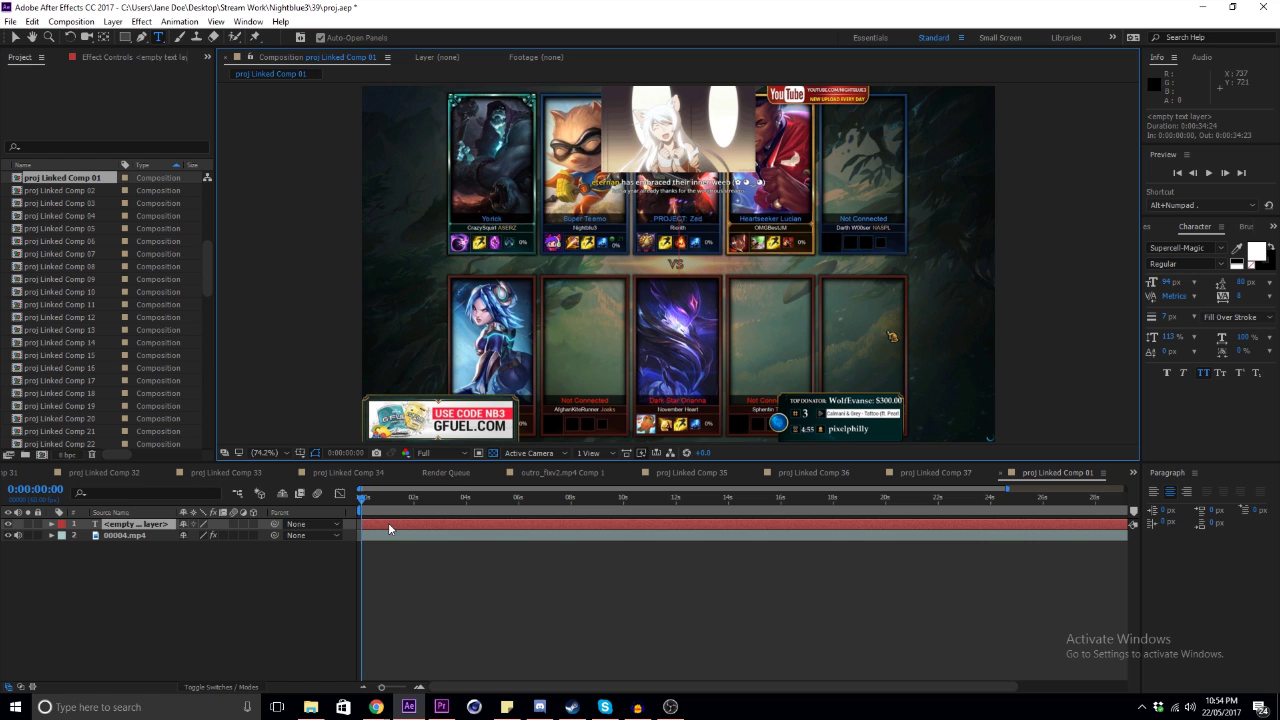
Type the COOL TEXT title in the composition and commit the layer
type("coo")
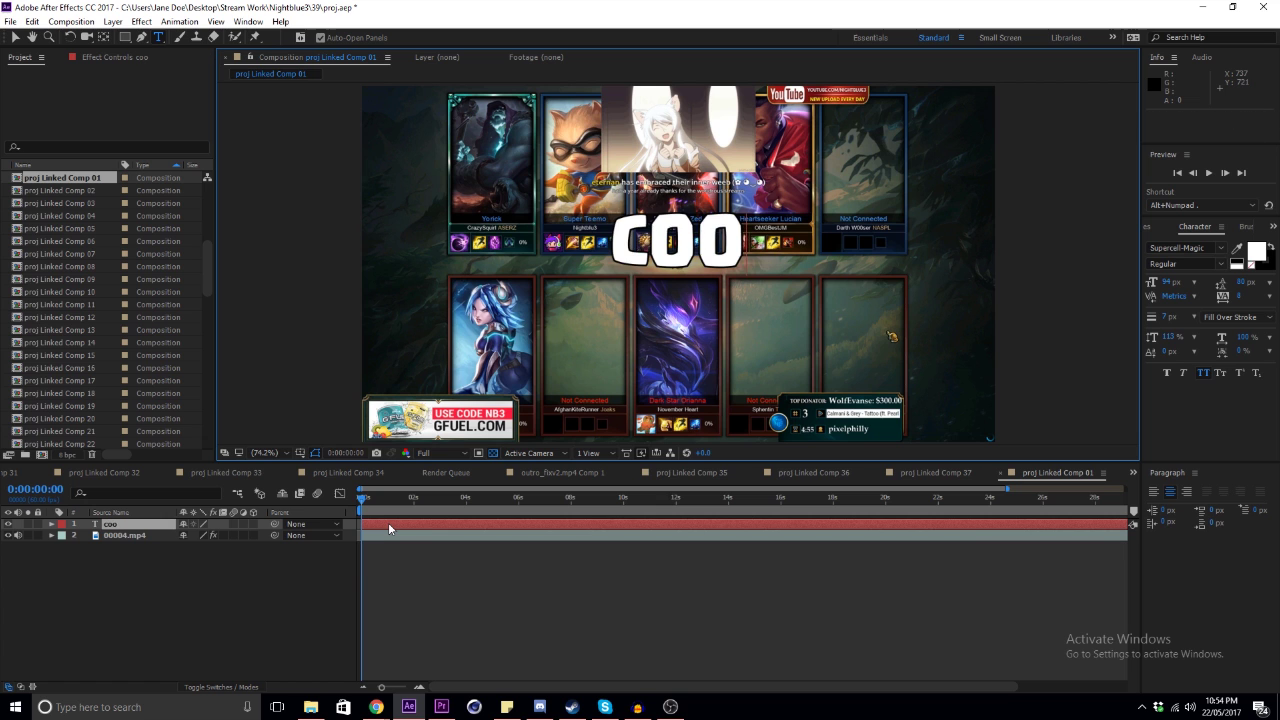
type("l text")
left_click(388, 522)
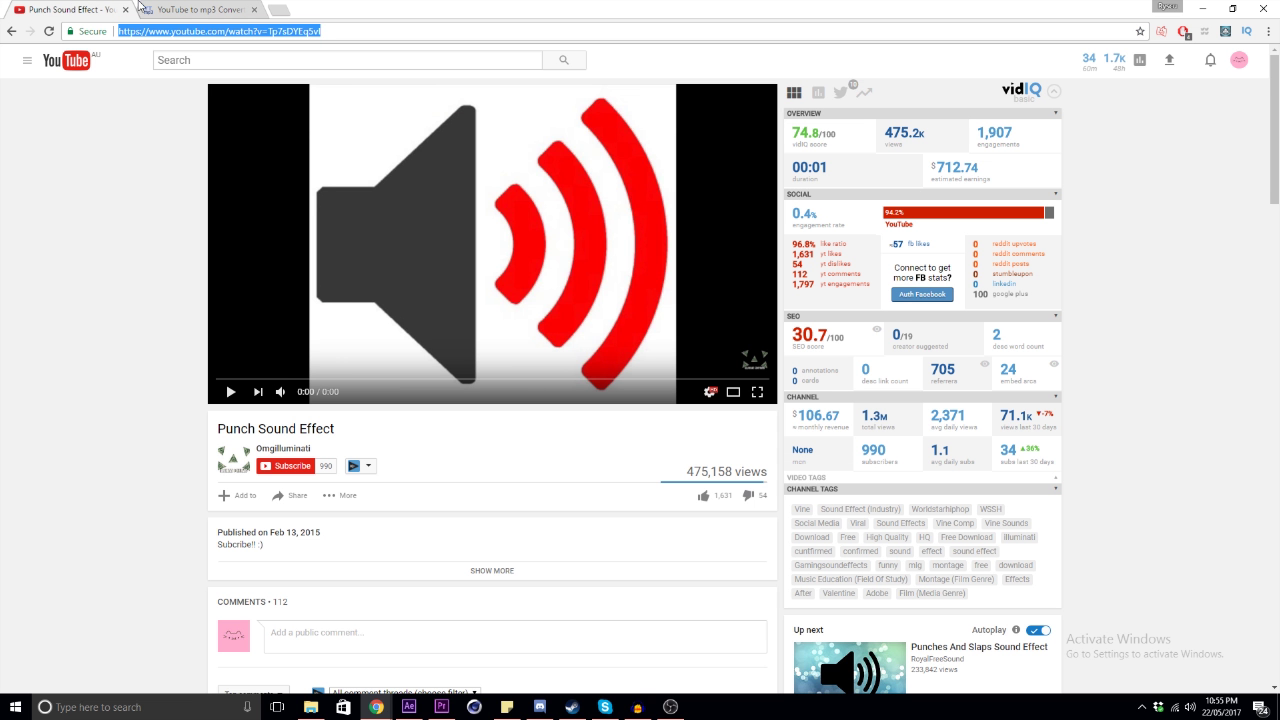
left_click(131, 182)
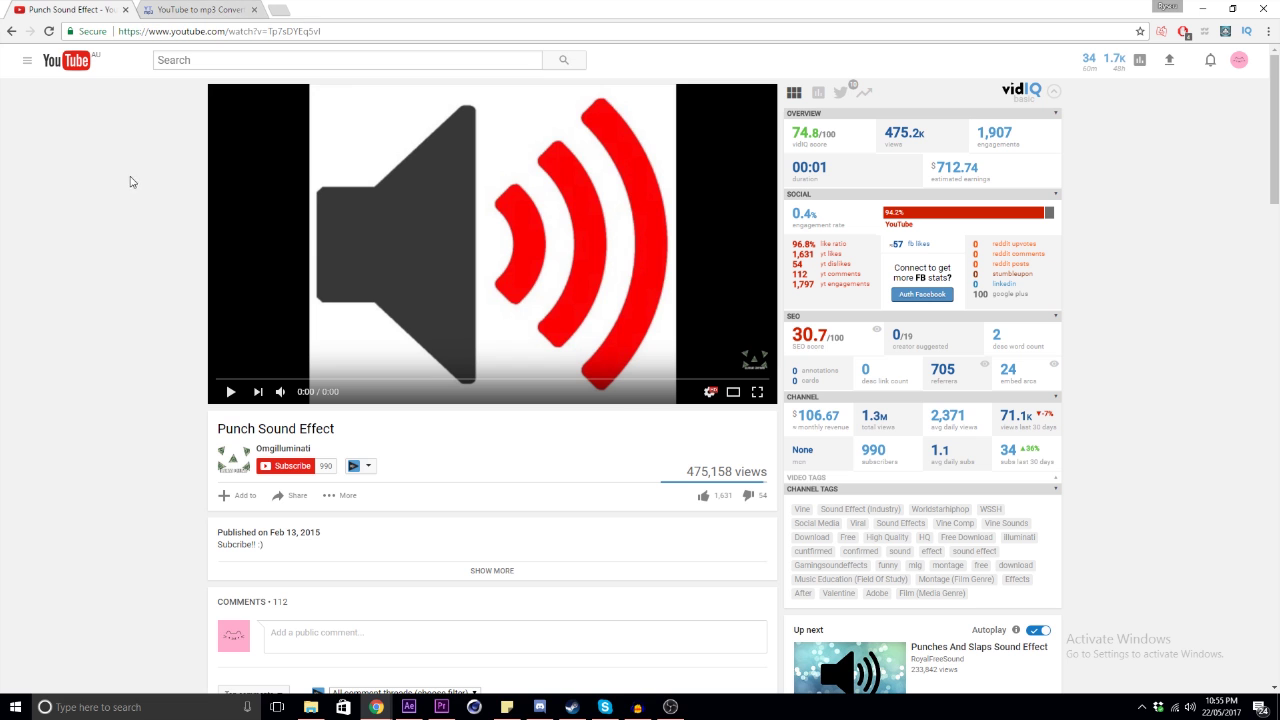
Paste the punch sound video's link into the YouTube to mp3 converter
left_click(199, 31)
left_click(200, 9)
left_click(516, 139)
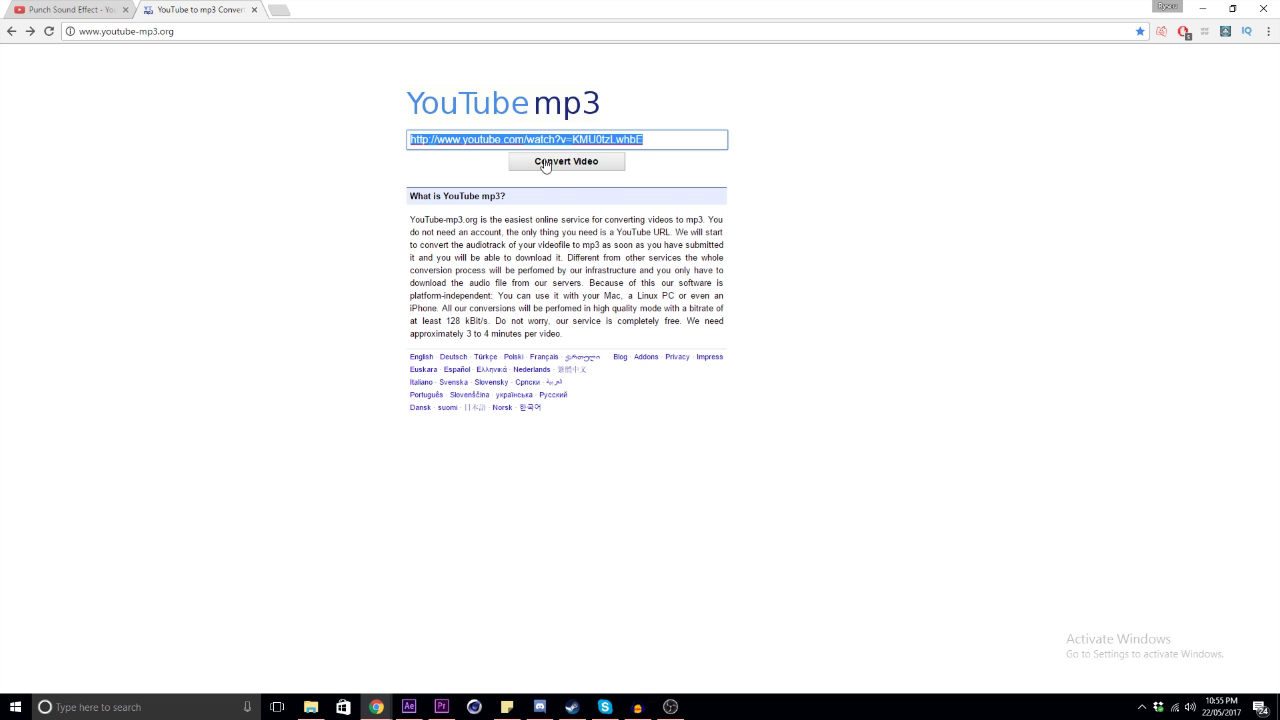
type("https://www.youtube.com/watch?v=TyTcDTnTpDd")
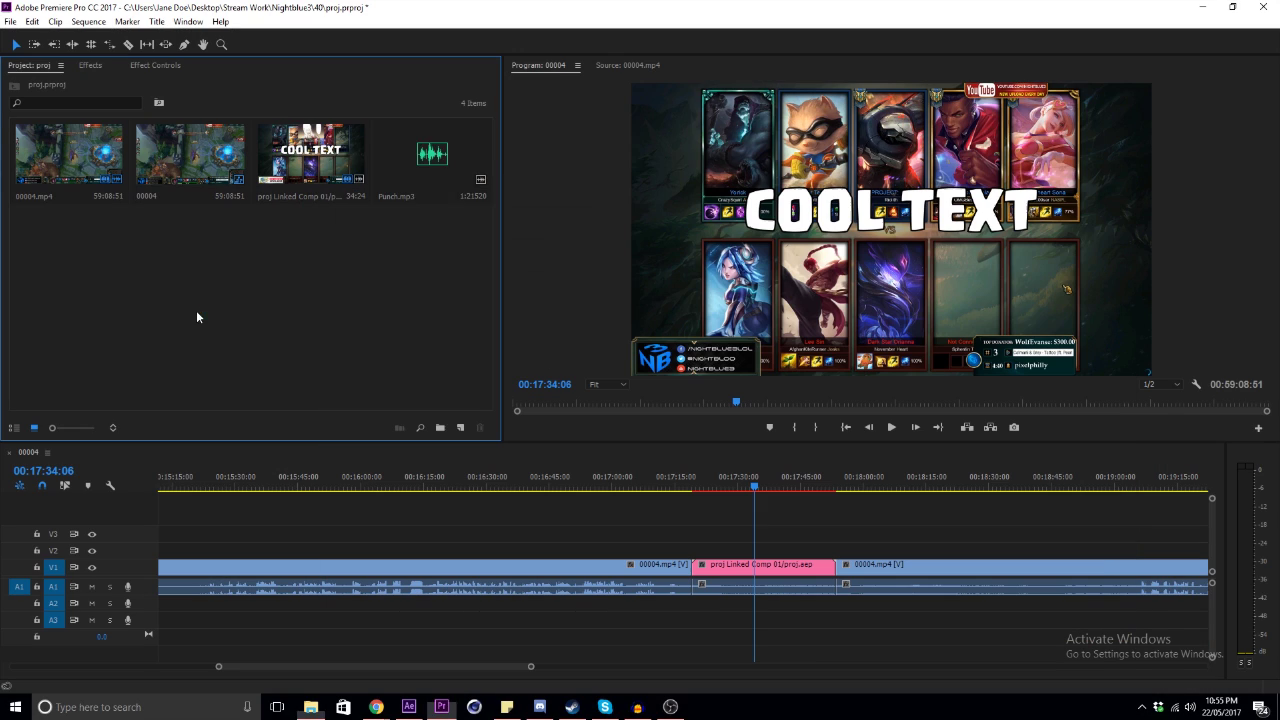
Place Punch.mp3 on A2 under the COOL TEXT clip and view its effect settings
left_click_drag(432, 158, 725, 603)
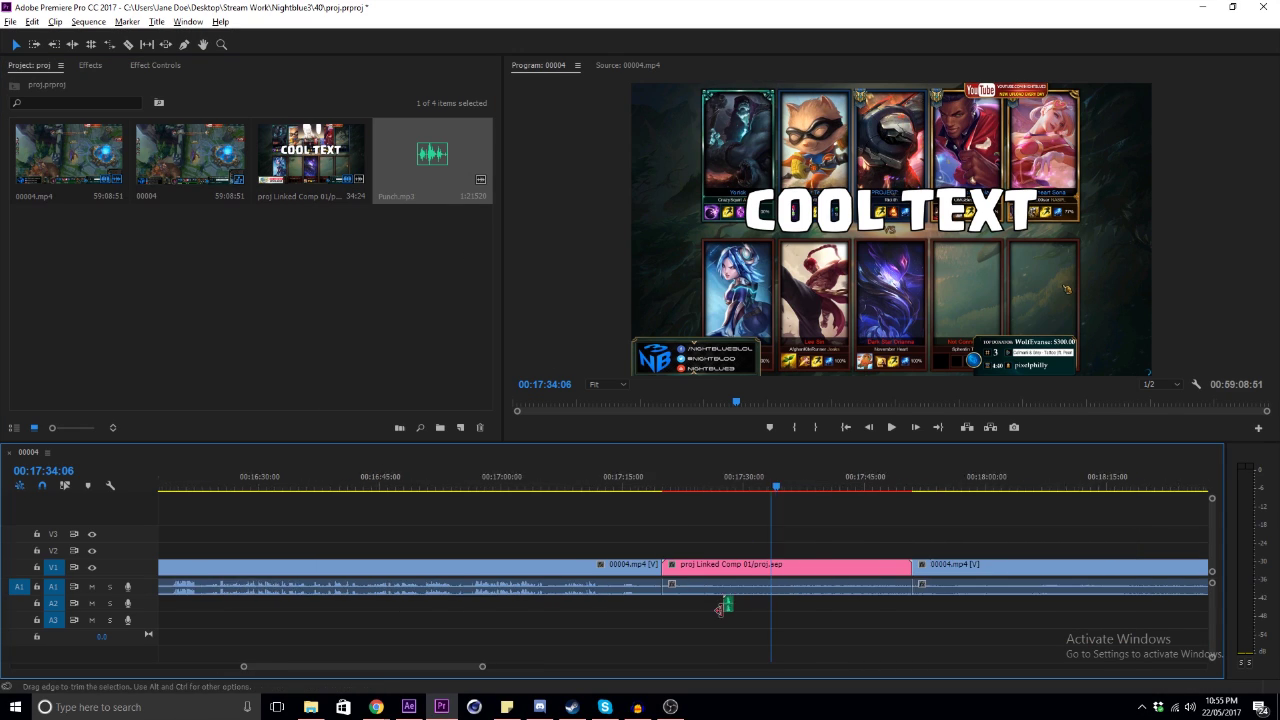
key("=")
key("=")
key("=")
left_click_drag(721, 484, 740, 484)
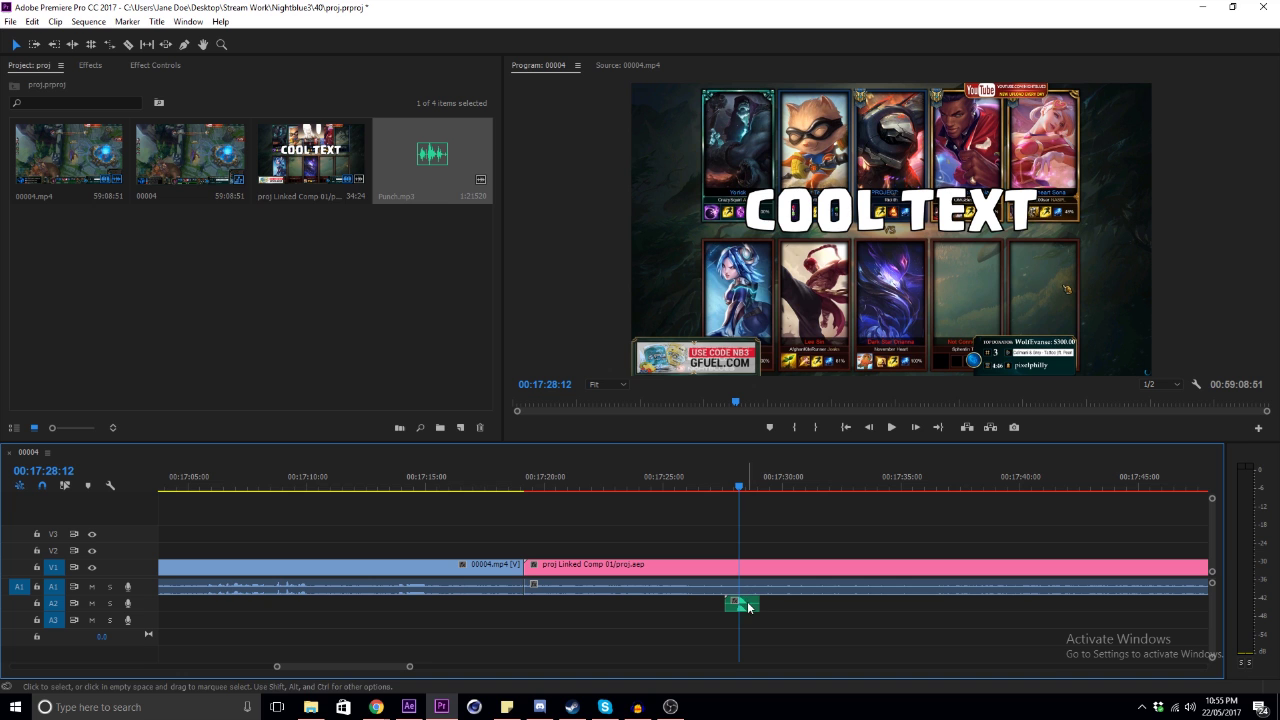
left_click(148, 68)
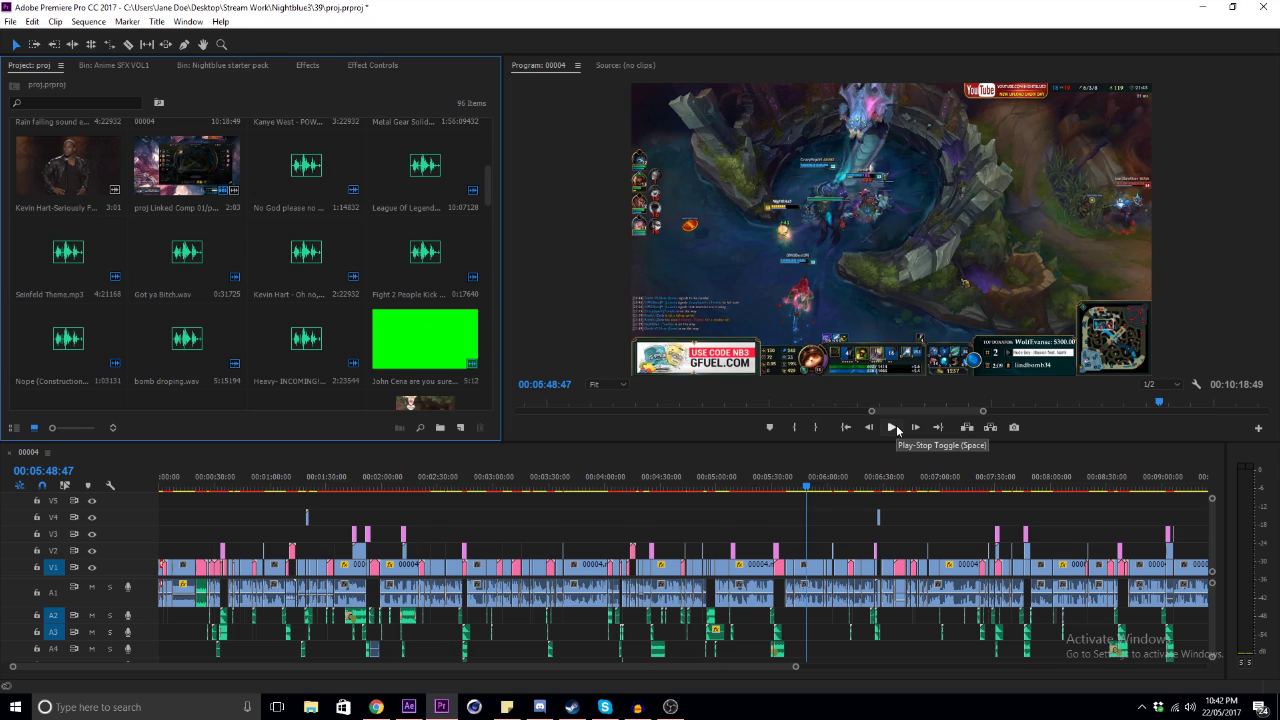
Start playback of the finished highlight in the Program monitor
left_click(893, 427)
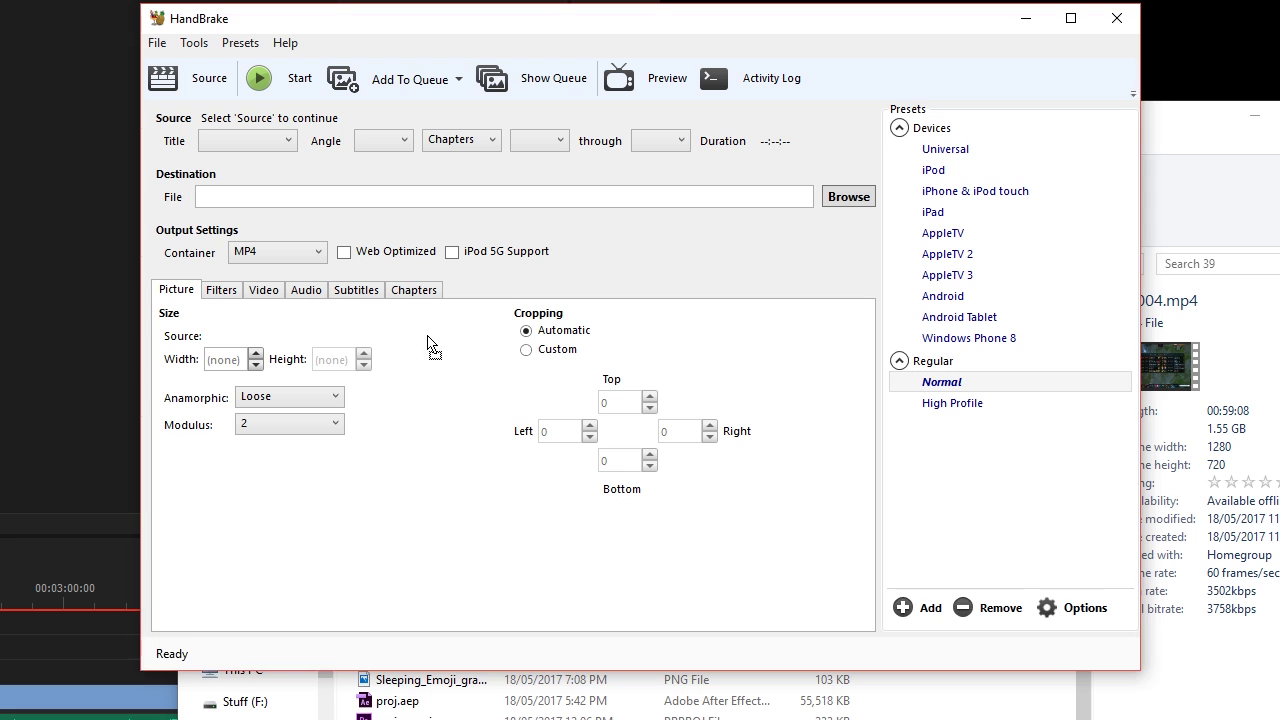
Load the 00004 video as the HandBrake source with an MP4 container
left_click_drag(429, 343, 431, 557)
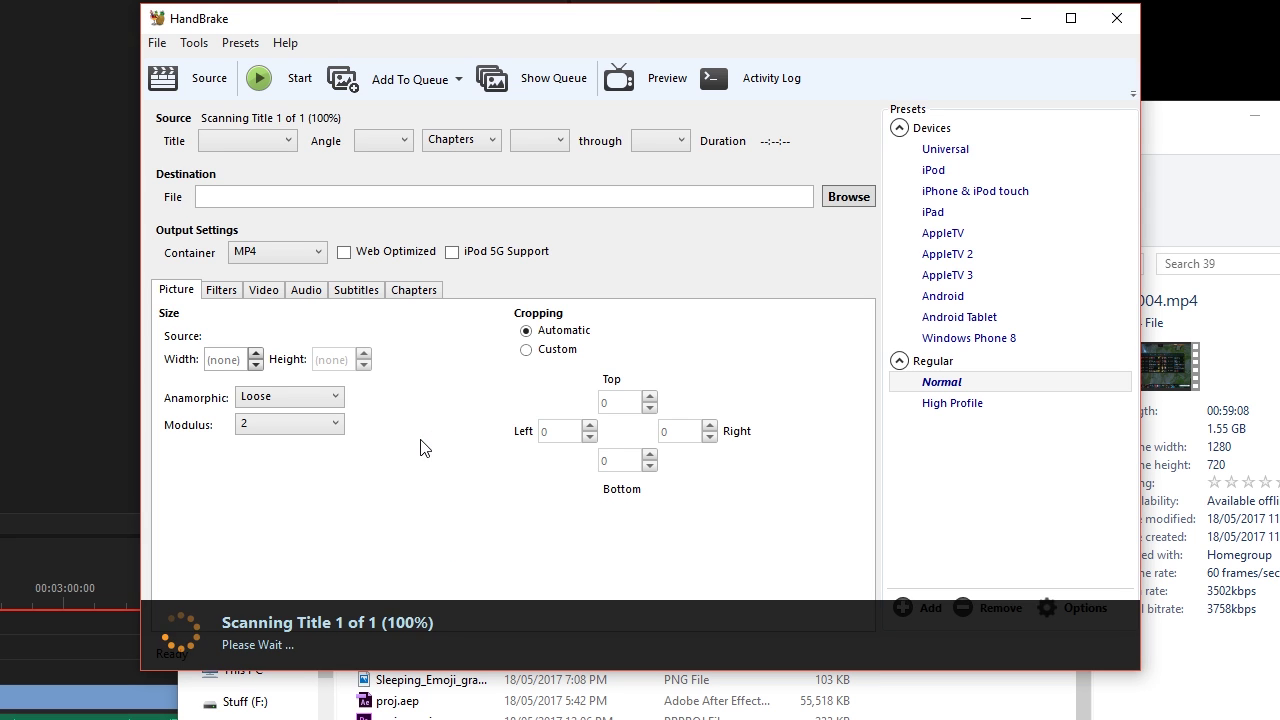
left_click(247, 254)
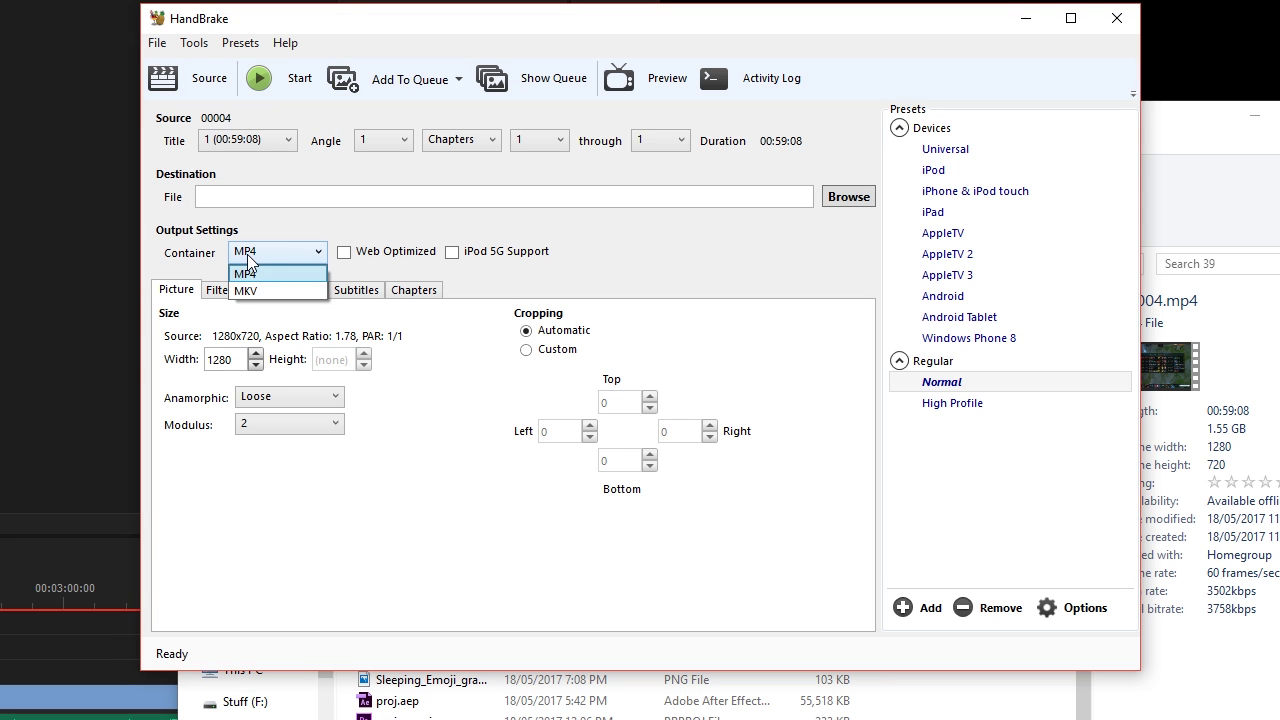
left_click(254, 274)
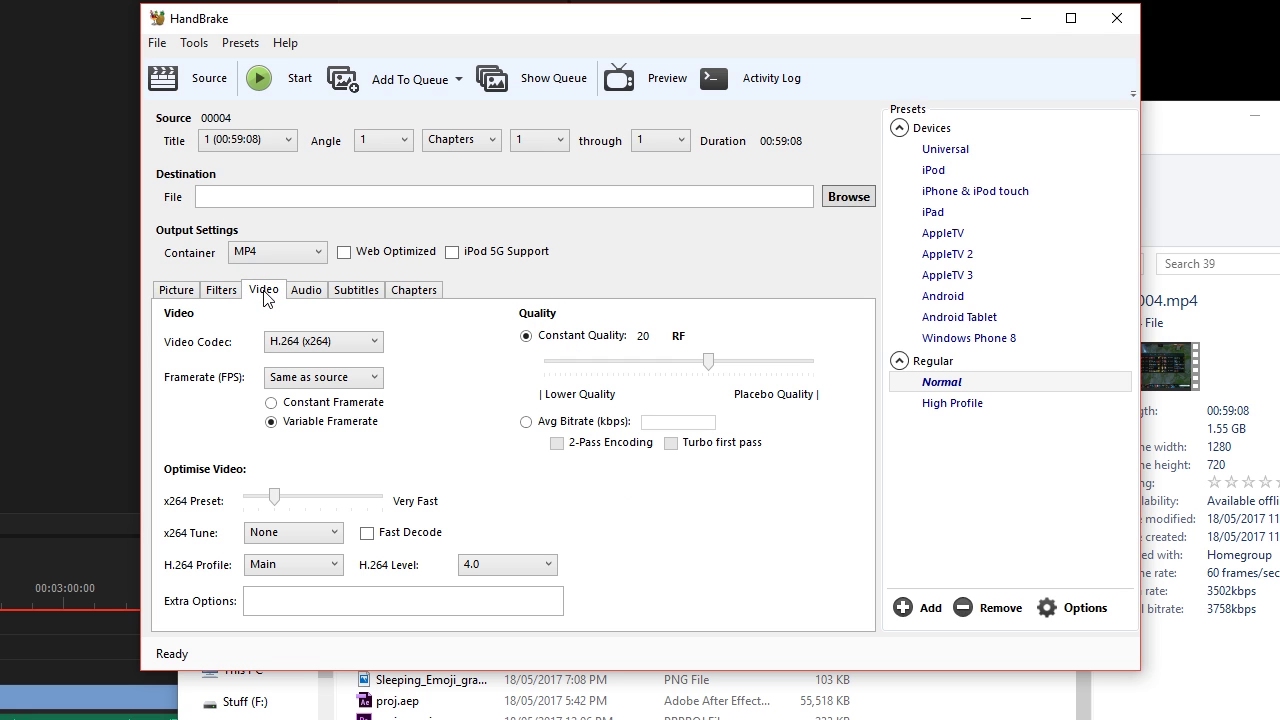
Set the video to a constant framerate of 60 FPS
left_click(273, 402)
left_click(318, 384)
left_click(304, 600)
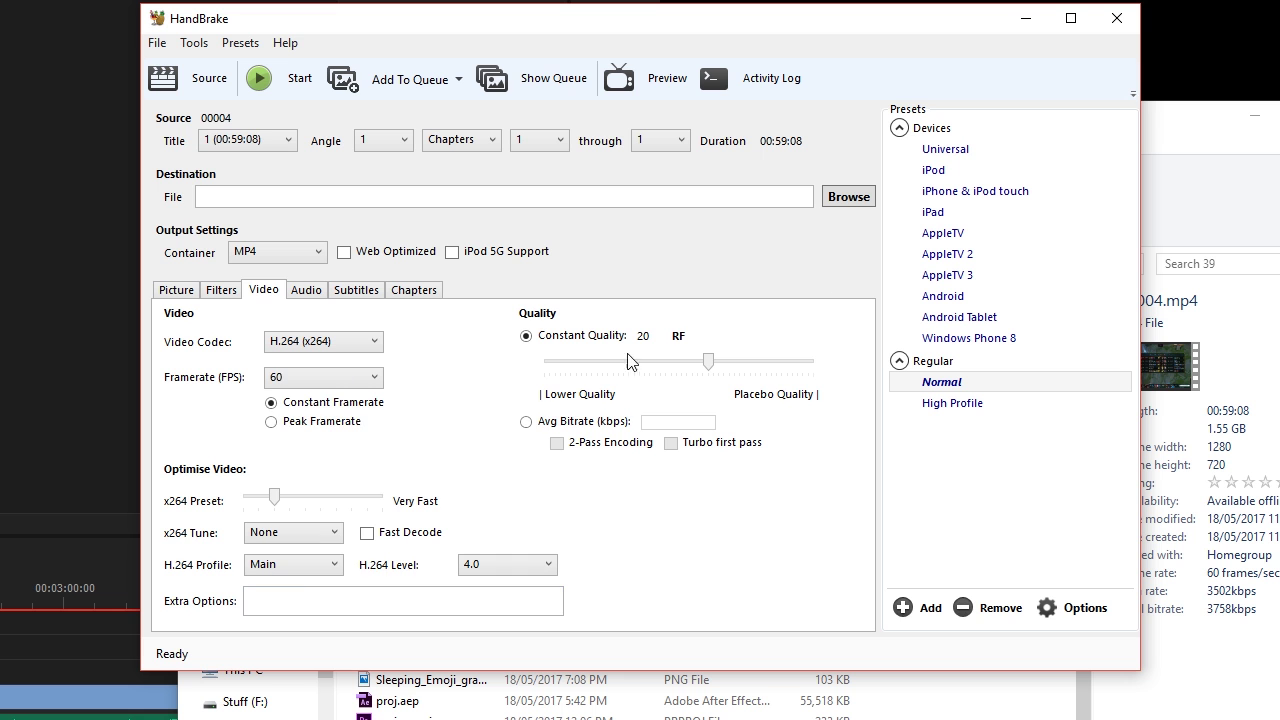
Name the output file 'new new' and start encoding
left_click(848, 197)
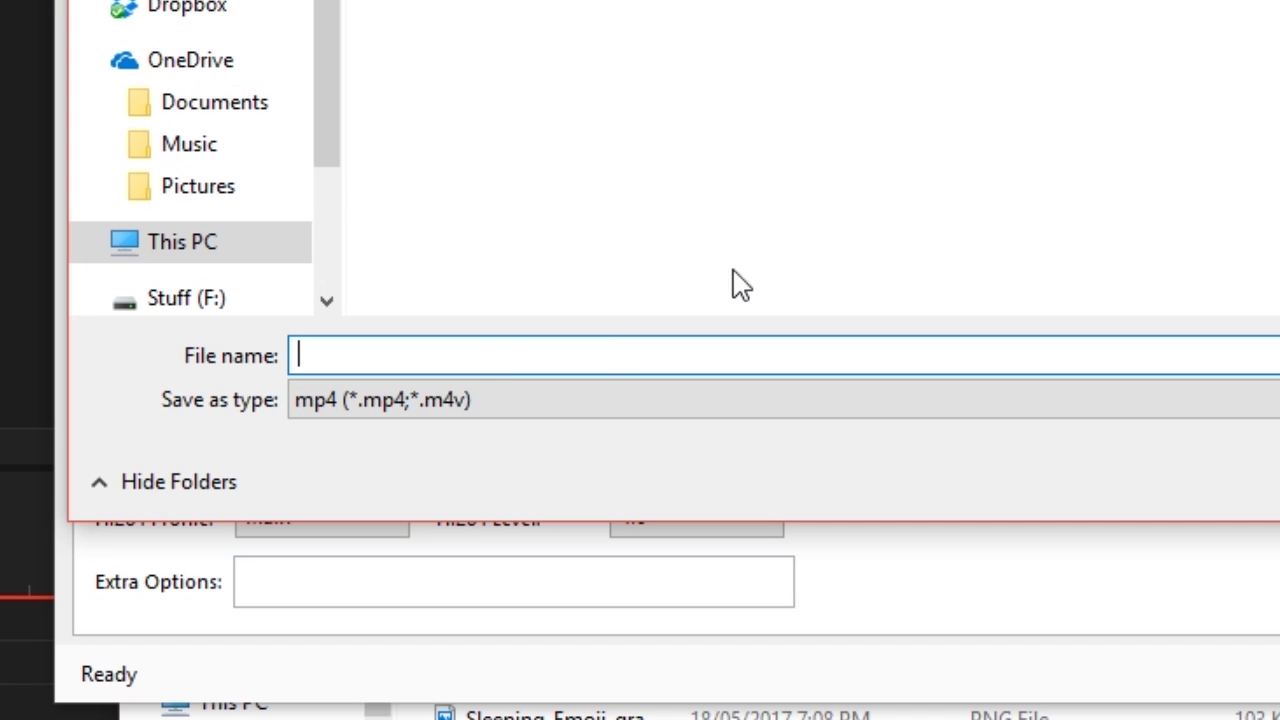
type("new new")
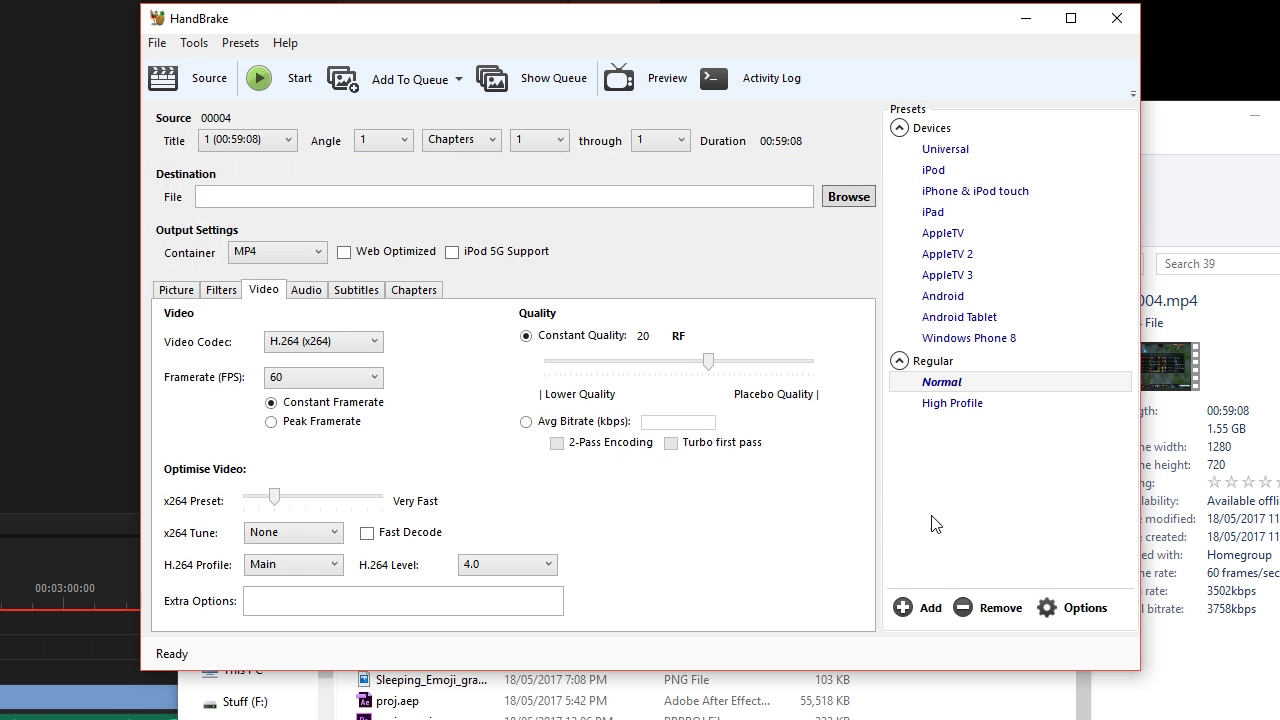
left_click(283, 82)
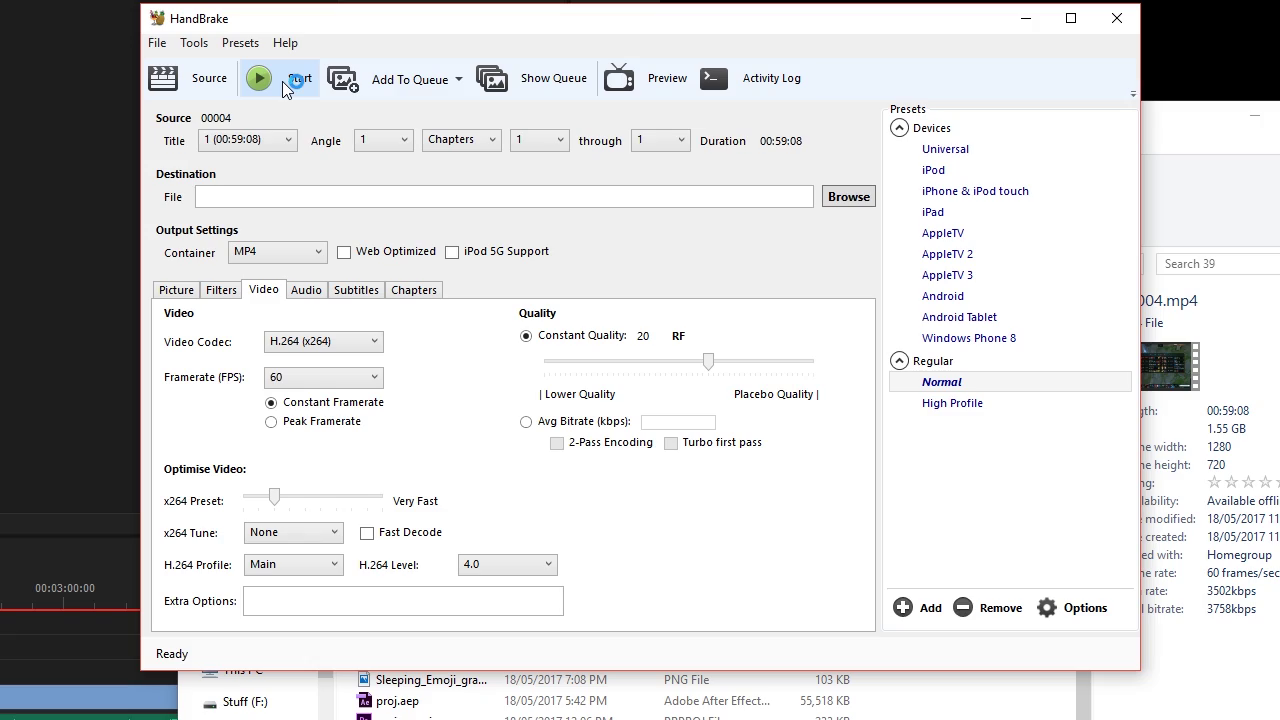